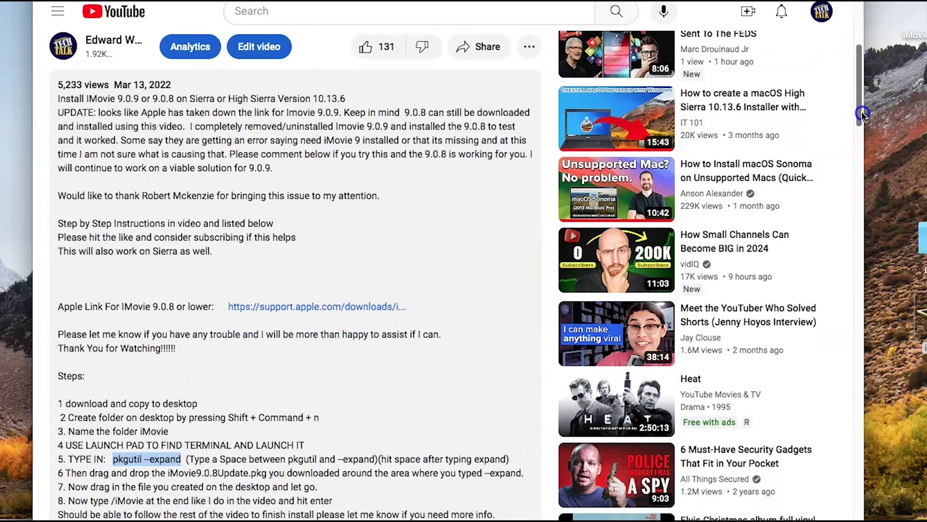
{"action": "left_click_drag", "start_coordinate": [860, 66], "coordinate": [860, 116]}
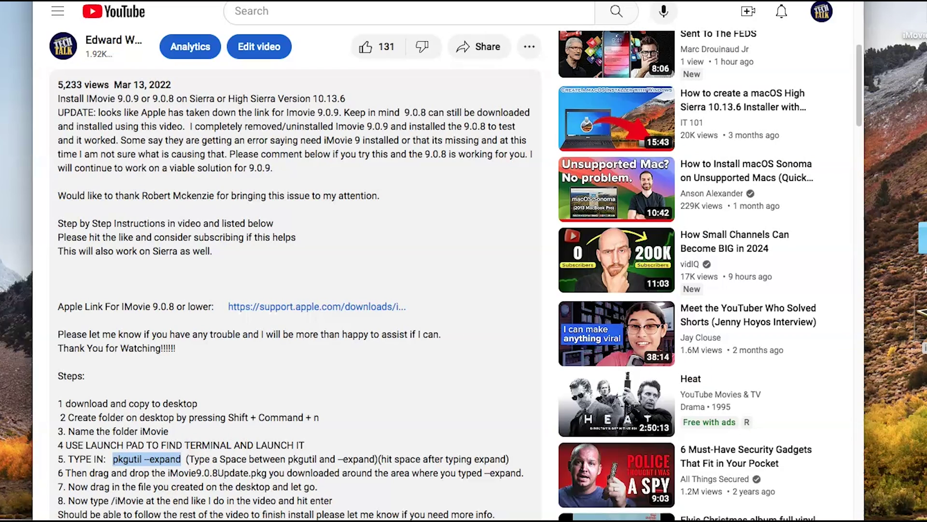
Clear the selected command text and dismiss the page's context menu in Chrome.
{"action": "left_click", "coordinate": [355, 277]}
{"action": "scroll", "coordinate": [349, 255], "scroll_direction": "down", "scroll_amount": 5}
{"action": "right_click", "coordinate": [350, 255]}
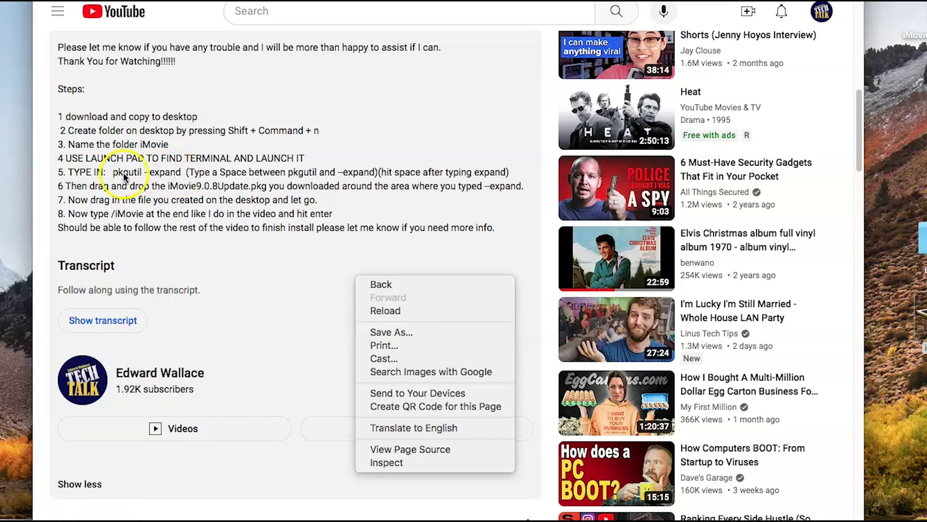
{"action": "left_click", "coordinate": [264, 250]}
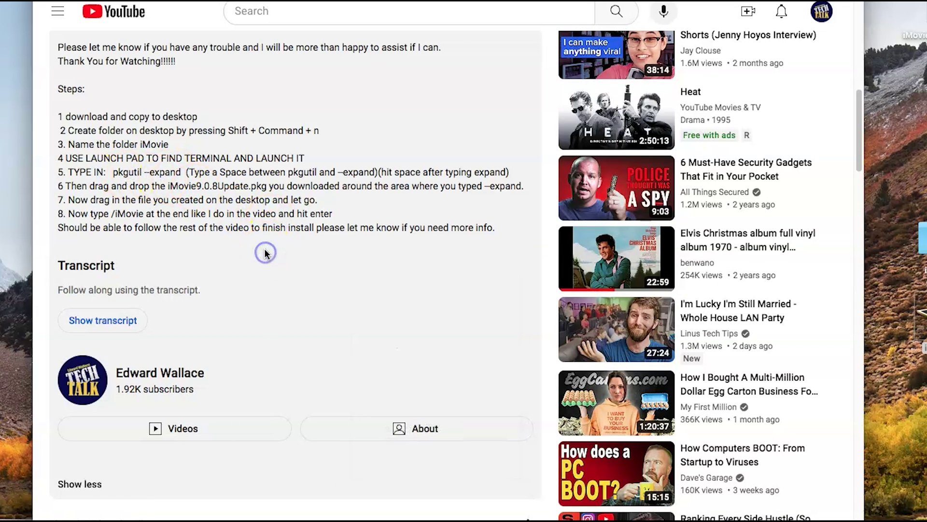
{"action": "scroll", "coordinate": [295, 236], "scroll_direction": "down", "scroll_amount": 2}
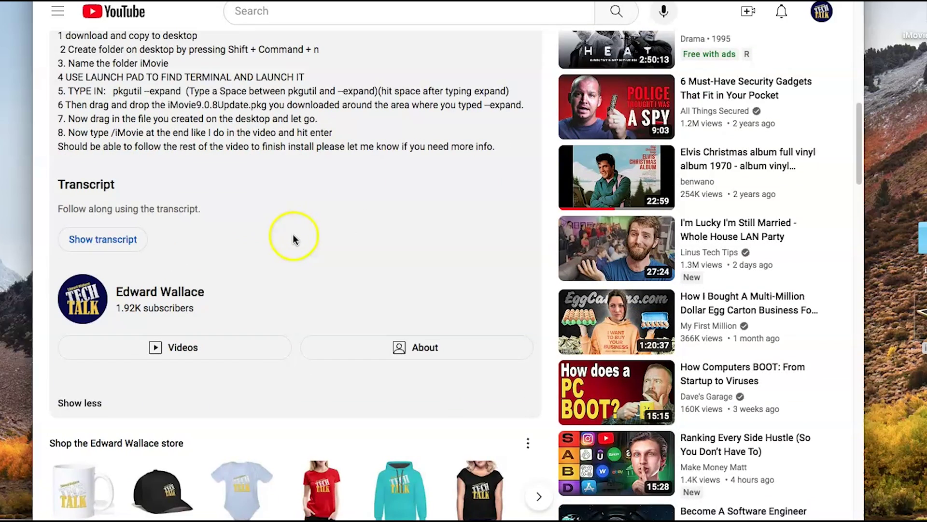
{"action": "scroll", "coordinate": [294, 234], "scroll_direction": "up", "scroll_amount": 2}
{"action": "scroll", "coordinate": [293, 235], "scroll_direction": "up", "scroll_amount": 6}
{"action": "scroll", "coordinate": [292, 233], "scroll_direction": "up", "scroll_amount": 3}
{"action": "left_click", "coordinate": [273, 158]}
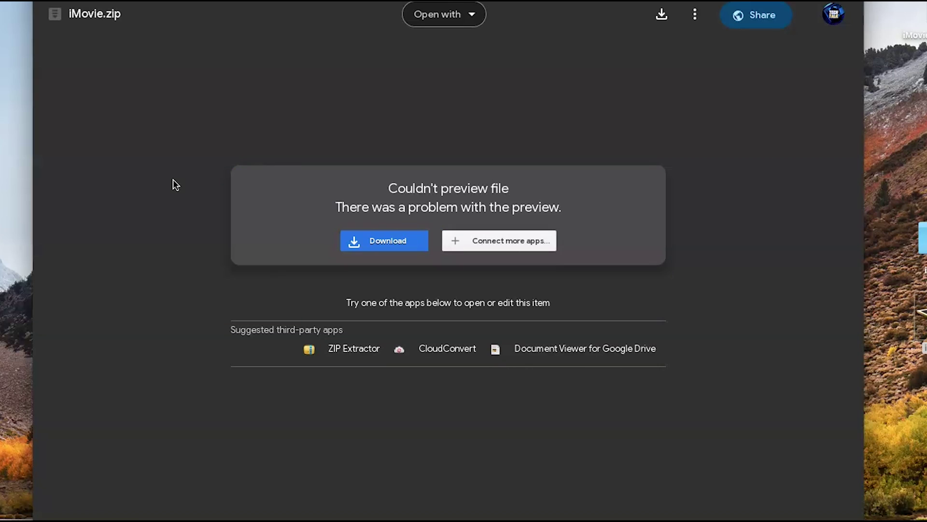
Download iMovie.zip from the Drive preview page and dismiss Chrome's Make Chrome Faster popup.
{"action": "left_click", "coordinate": [377, 245]}
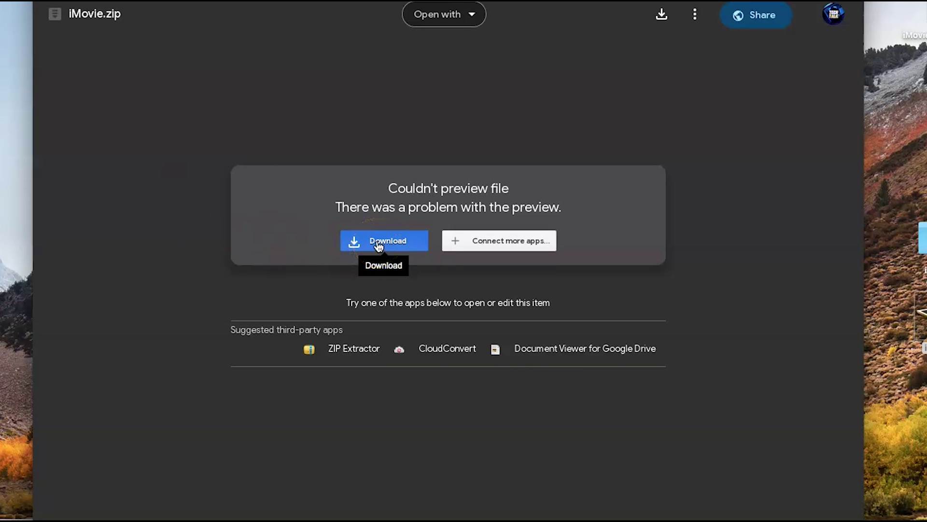
{"action": "left_click", "coordinate": [377, 247]}
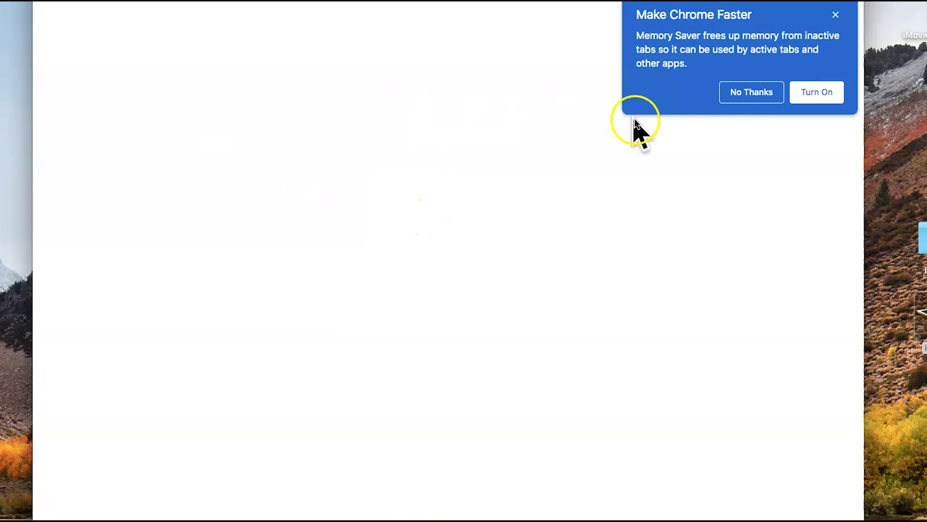
{"action": "left_click", "coordinate": [739, 97]}
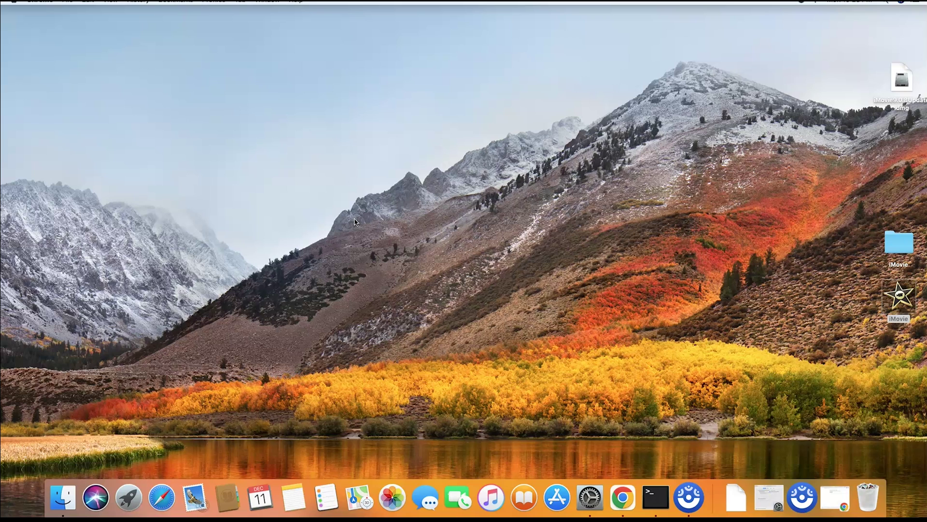
Launch iMovie from its desktop icon, showing empty Project and Event Libraries.
{"action": "left_click", "coordinate": [369, 222]}
{"action": "double_click", "coordinate": [899, 296]}
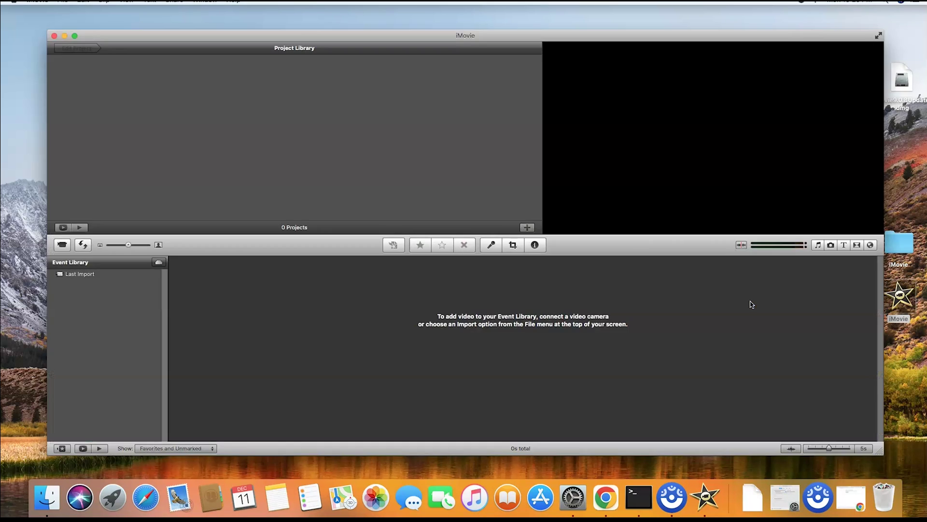
Show About iMovie, confirming version iMovie '11 (9.0.8).
{"action": "left_click", "coordinate": [418, 313]}
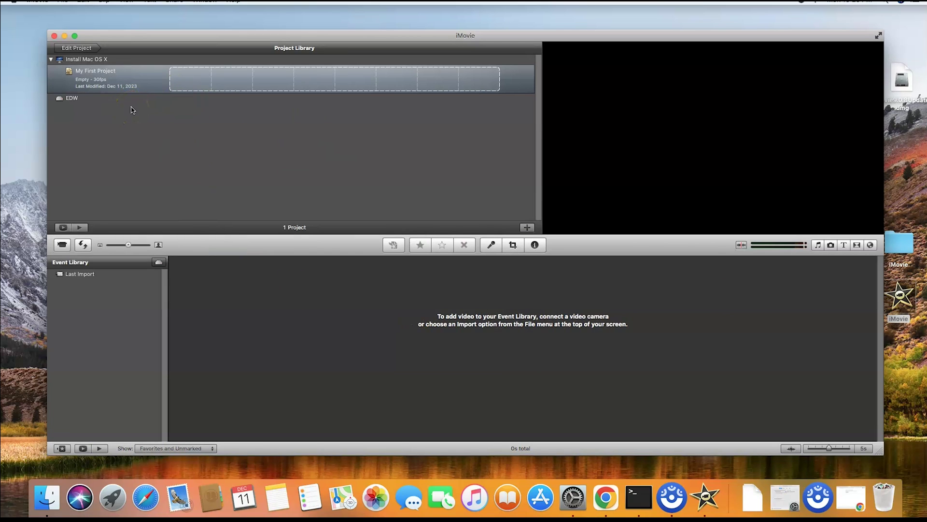
{"action": "left_click", "coordinate": [34, 6]}
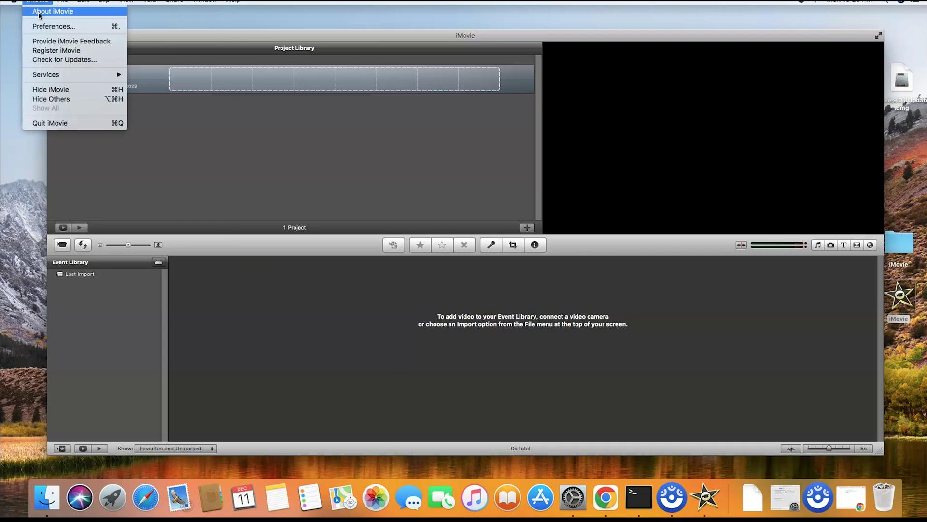
{"action": "left_click", "coordinate": [37, 11]}
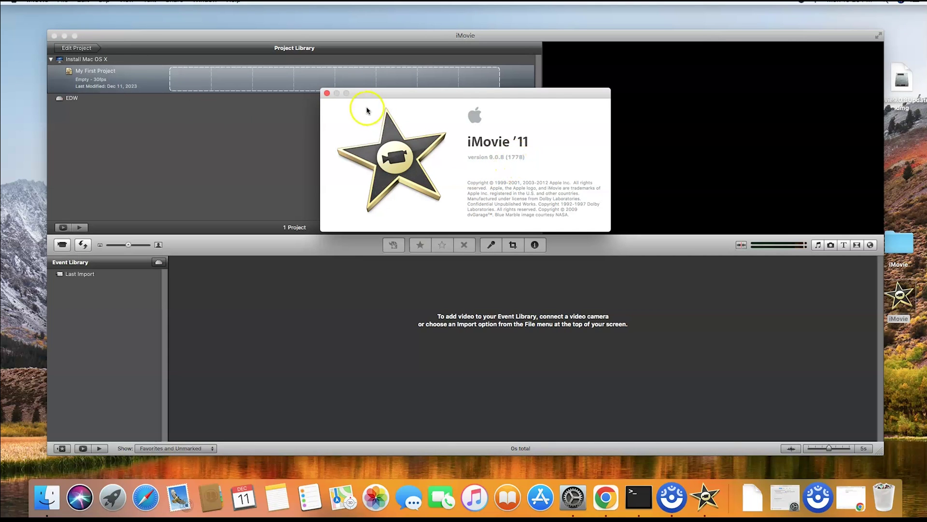
Close the About window and quit iMovie, leaving only the desktop.
{"action": "left_click", "coordinate": [327, 94]}
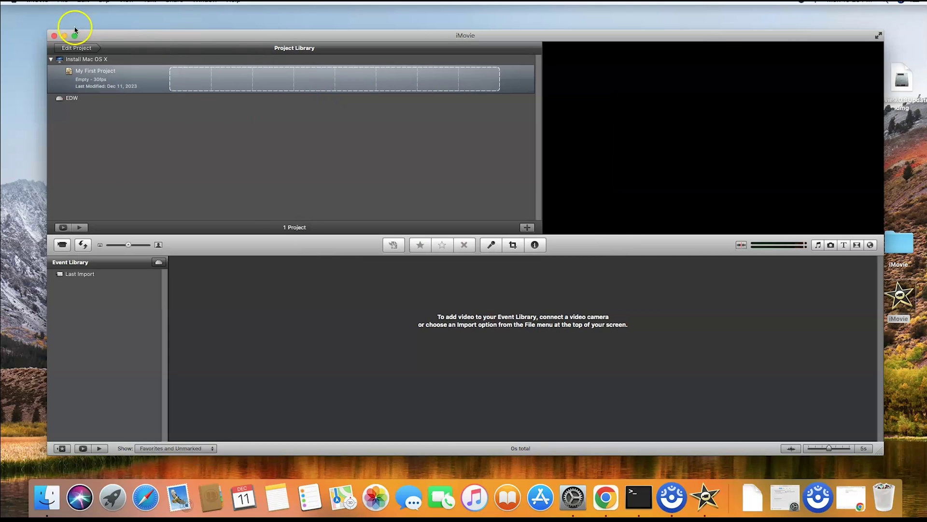
{"action": "left_click", "coordinate": [54, 36]}
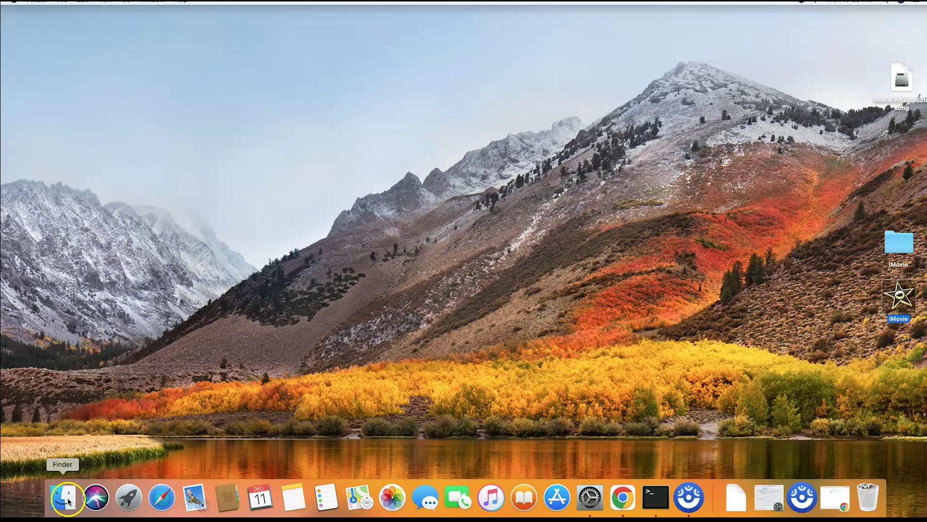
Browse to the EDW drive contents in a new Finder window.
{"action": "key", "text": "super+n"}
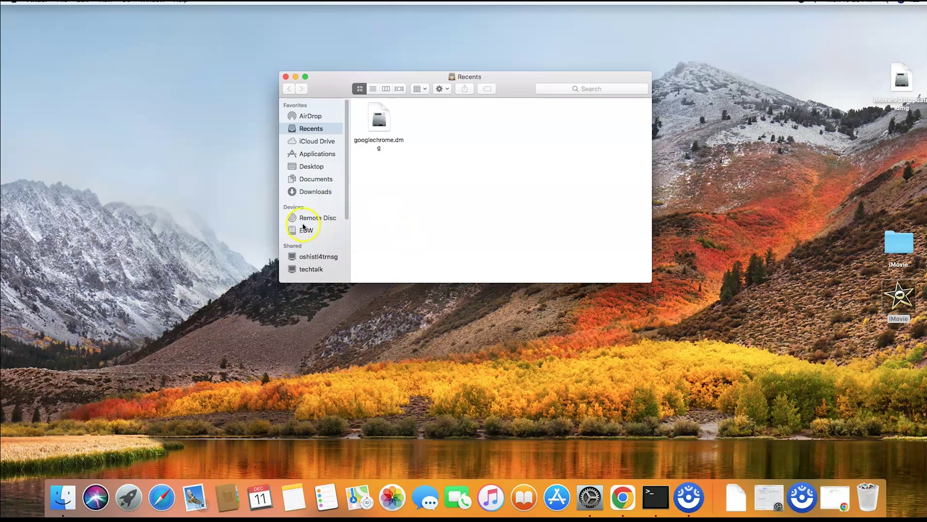
{"action": "left_click", "coordinate": [306, 230]}
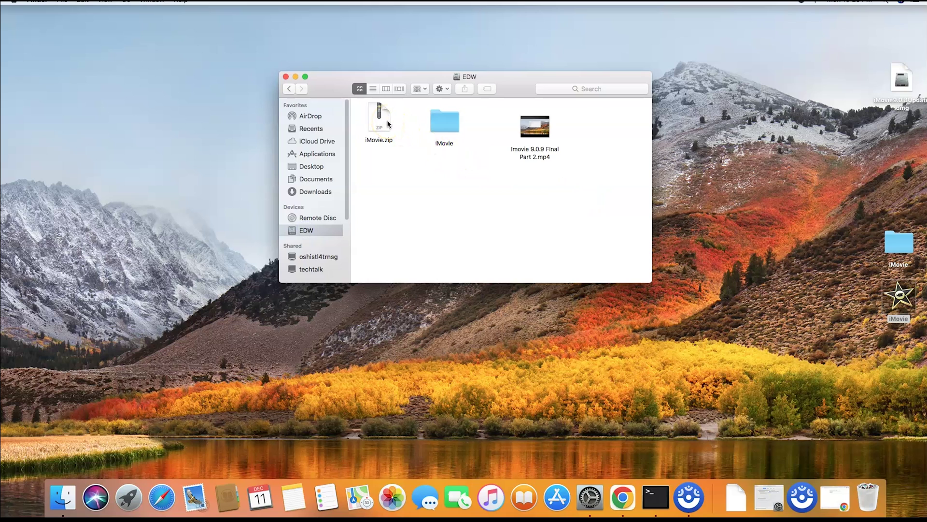
{"action": "left_click", "coordinate": [402, 193]}
Extract iMovie.zip with Archive Utility so an iMovie folder appears beside it.
{"action": "right_click", "coordinate": [378, 127]}
{"action": "mouse_move", "coordinate": [407, 138]}
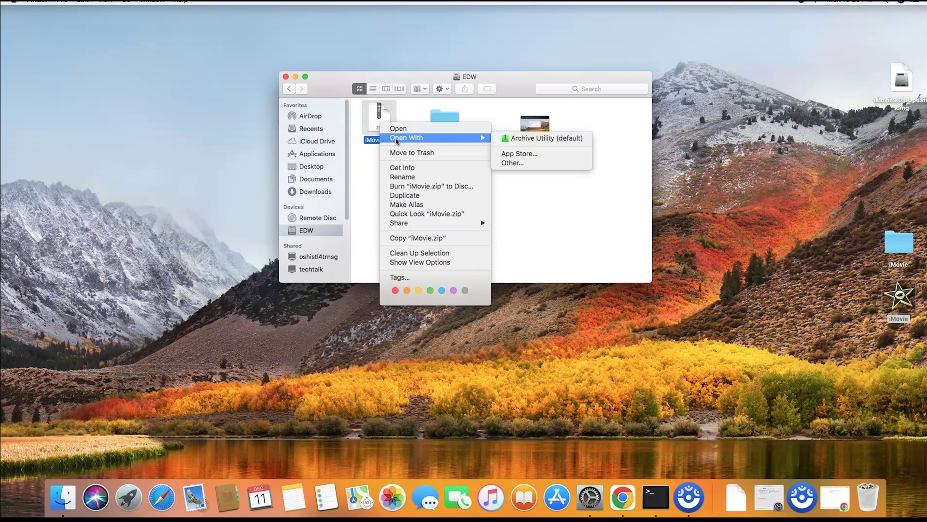
{"action": "left_click", "coordinate": [515, 144]}
{"action": "left_click", "coordinate": [557, 200]}
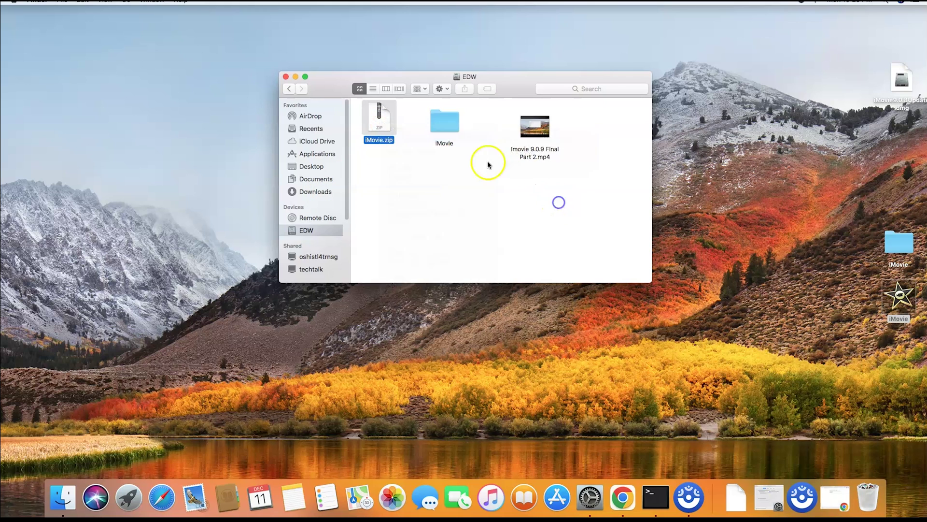
Select the unpacked iMovie folder and nudge the desktop iMovie app icon.
{"action": "left_click", "coordinate": [451, 122]}
{"action": "left_click_drag", "start_coordinate": [454, 124], "coordinate": [442, 133]}
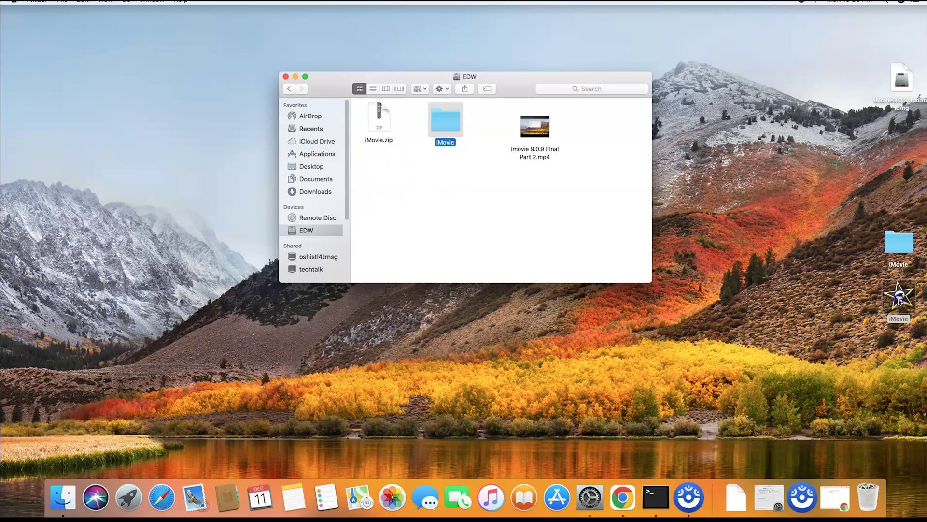
{"action": "mouse_move", "coordinate": [898, 297]}
{"action": "left_mouse_down"}
{"action": "mouse_move", "coordinate": [840, 290]}
{"action": "mouse_move", "coordinate": [891, 294]}
{"action": "left_mouse_up"}
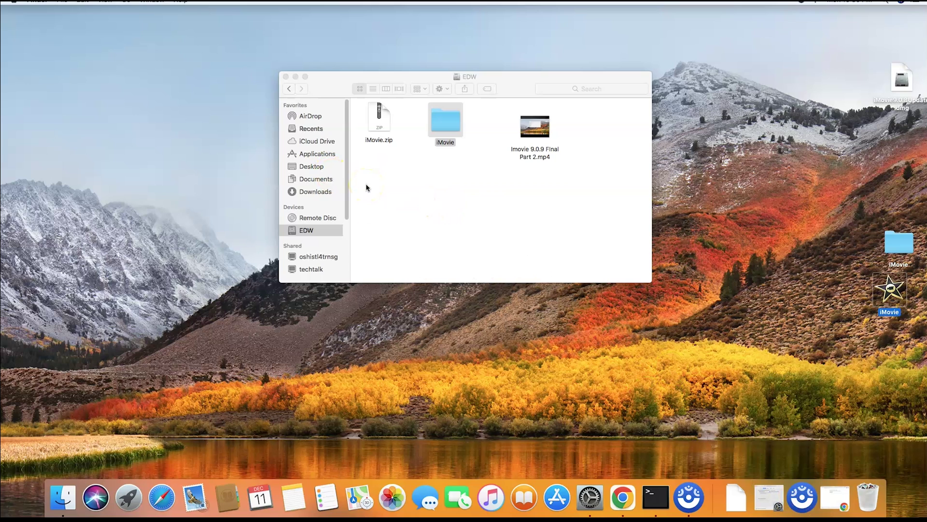
Descend into the unpacked iMovie folder and its inner iMovie subfolder.
{"action": "double_click", "coordinate": [443, 125]}
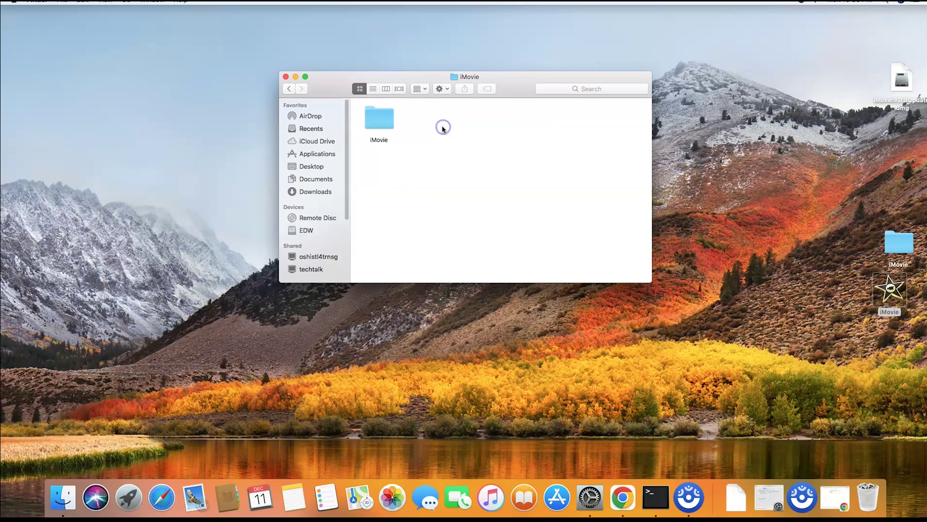
{"action": "double_click", "coordinate": [379, 127]}
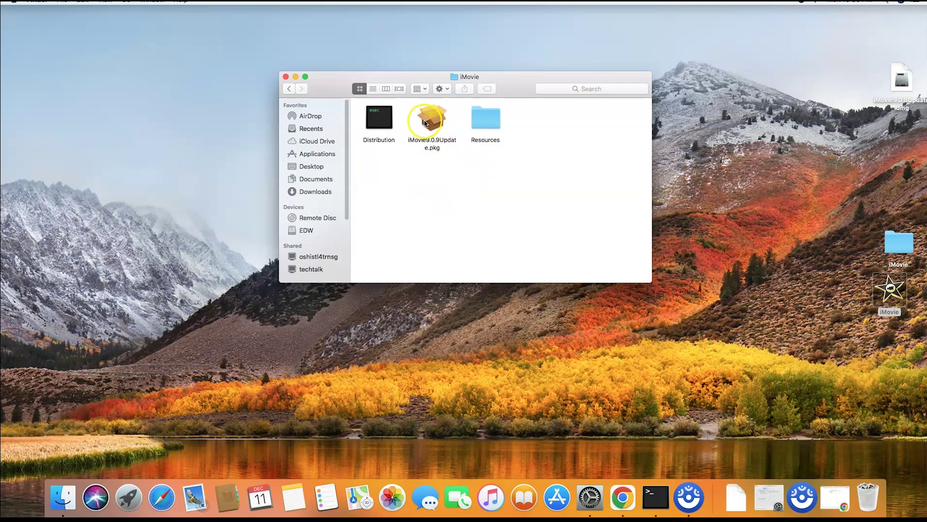
Show Package Contents of iMovie9.0.9Update.pkg and select the Payload 2 folder.
{"action": "right_click", "coordinate": [426, 124]}
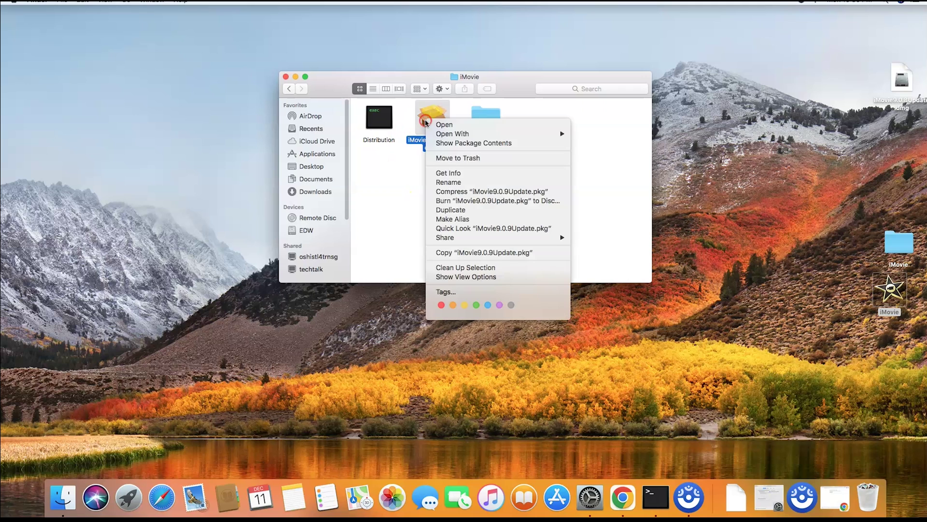
{"action": "left_click", "coordinate": [445, 144]}
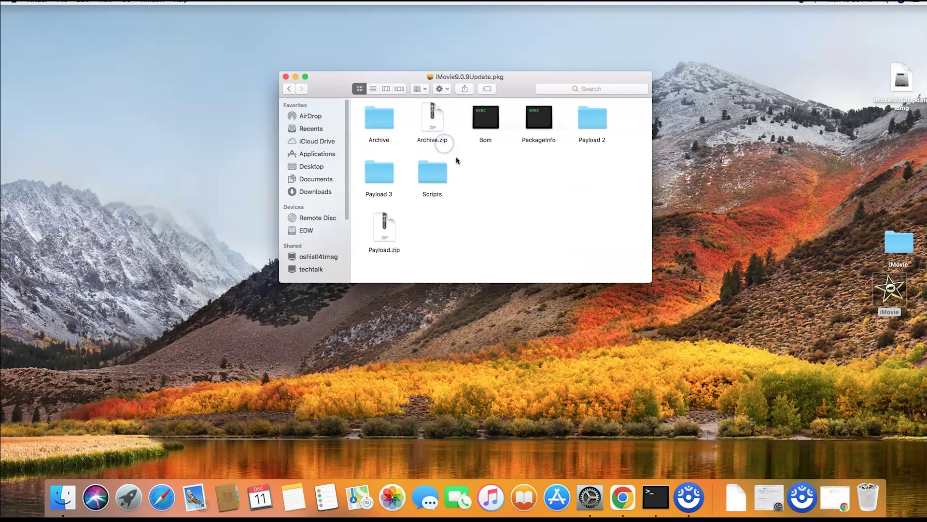
{"action": "left_click", "coordinate": [586, 126]}
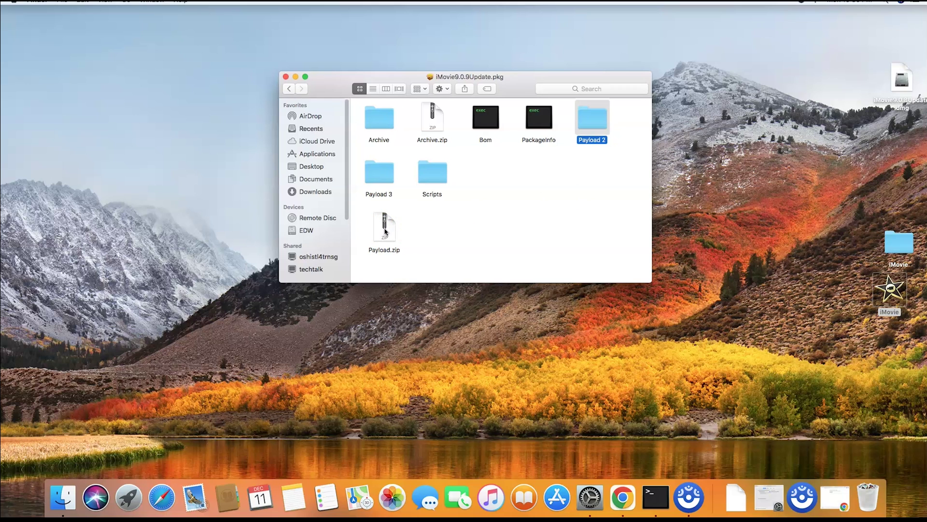
Unpack Payload.zip with Archive Utility, producing the Payload 3 folder.
{"action": "right_click", "coordinate": [384, 231]}
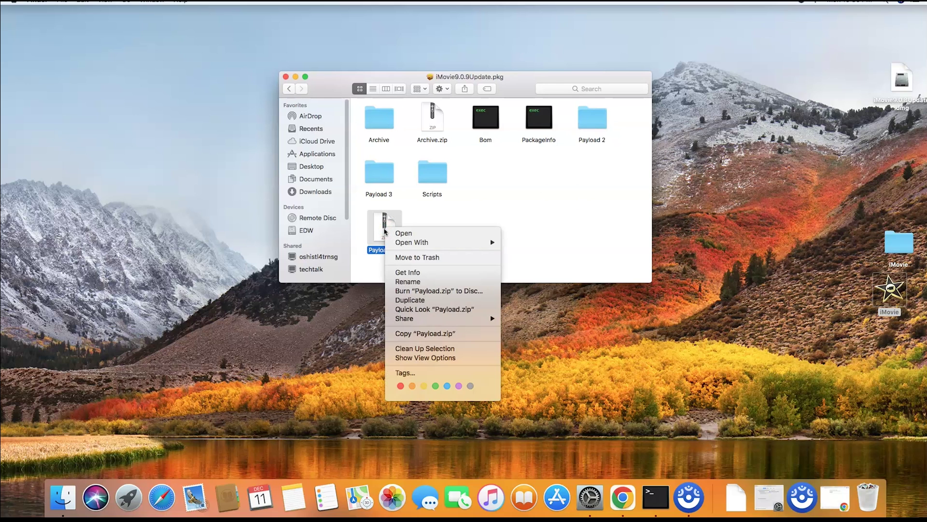
{"action": "mouse_move", "coordinate": [420, 242]}
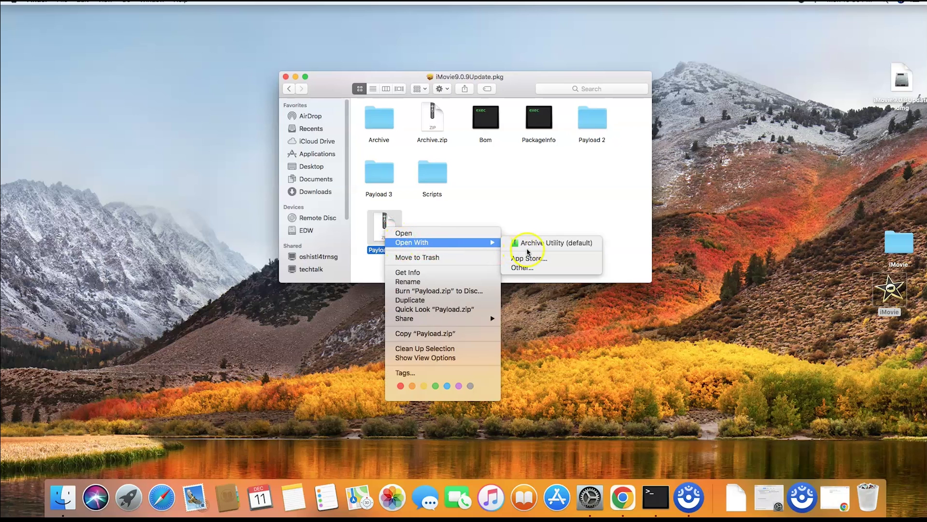
{"action": "left_click", "coordinate": [527, 243]}
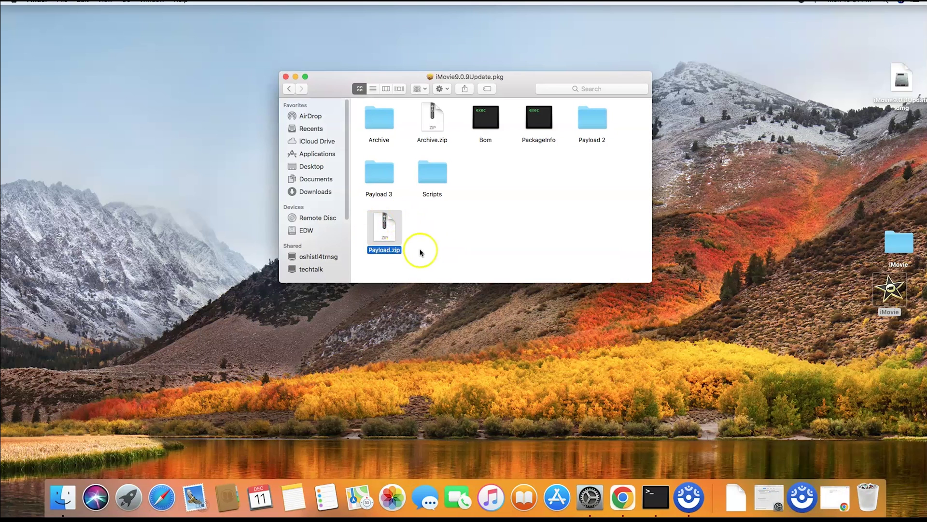
Launch the iMovie app from the Applications folder inside Payload 3.
{"action": "double_click", "coordinate": [378, 179]}
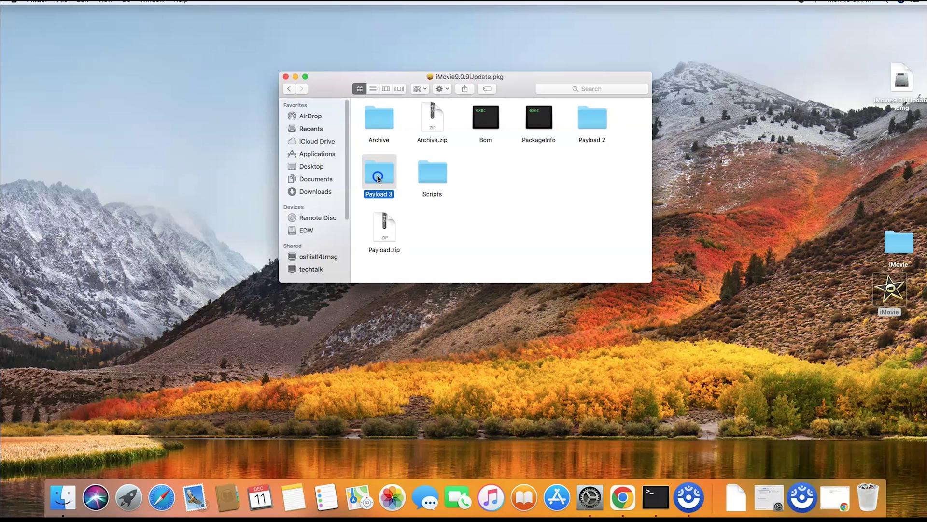
{"action": "left_click", "coordinate": [384, 122]}
{"action": "double_click", "coordinate": [384, 123]}
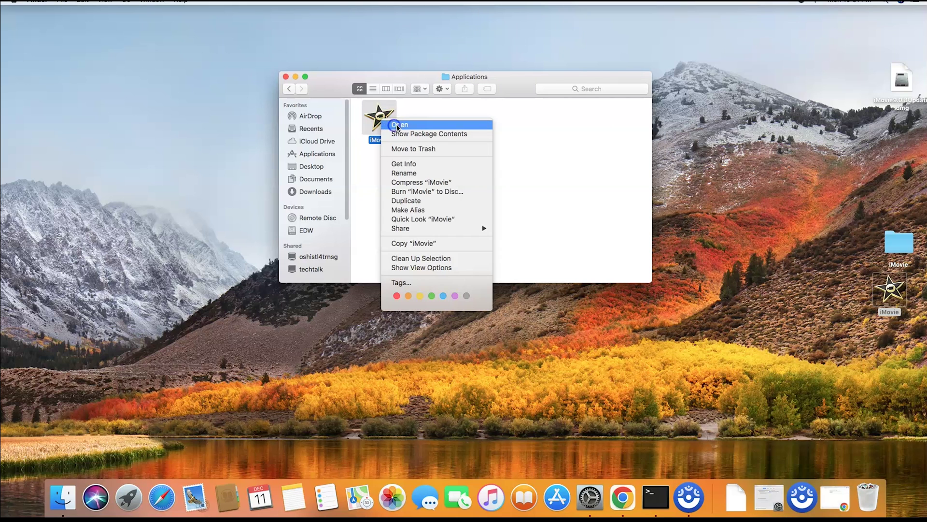
{"action": "left_click", "coordinate": [397, 127]}
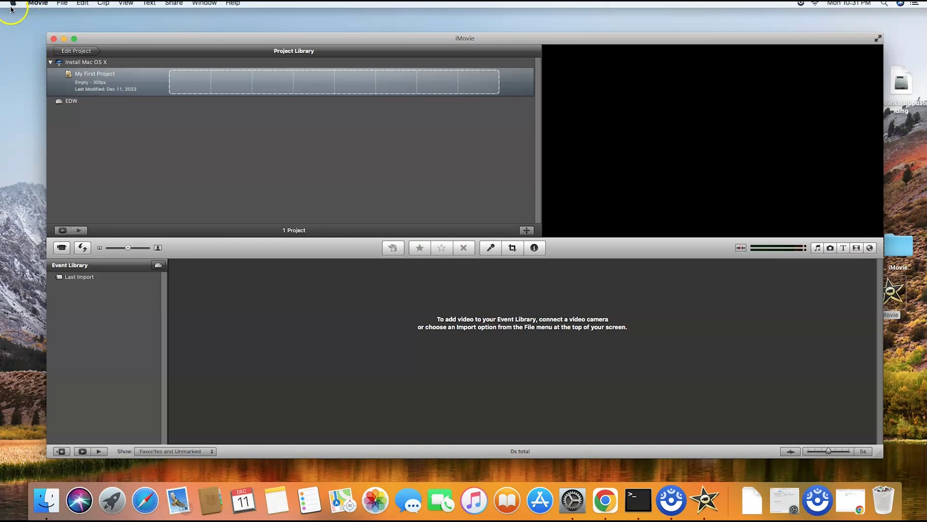
{"action": "left_click", "coordinate": [13, 7]}
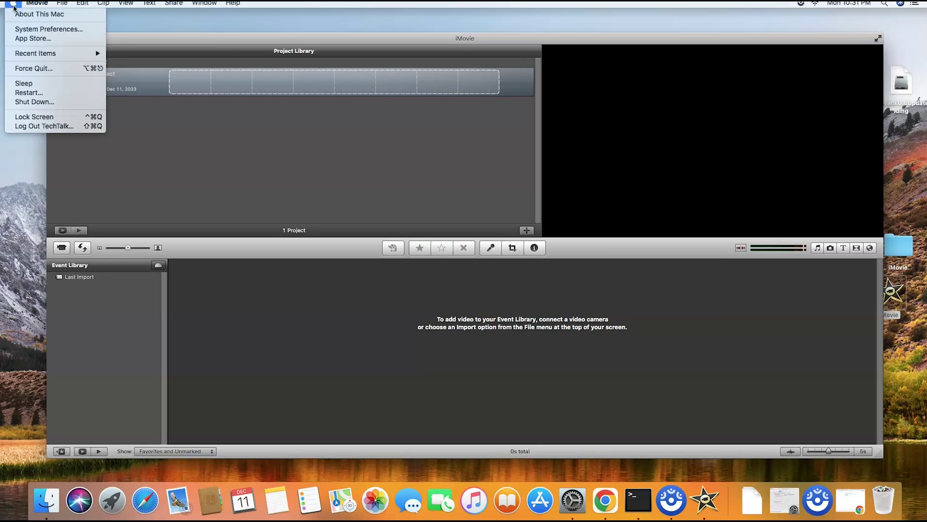
{"action": "left_click", "coordinate": [22, 29]}
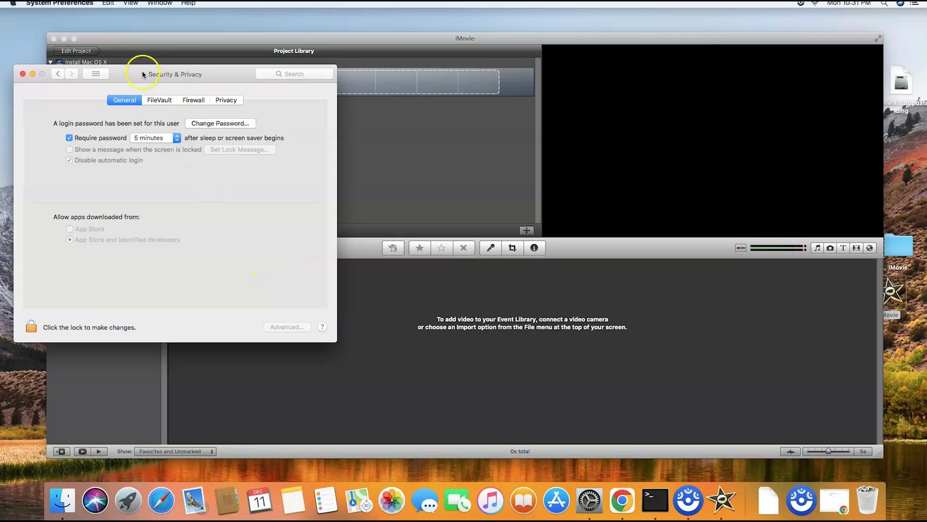
{"action": "left_click_drag", "start_coordinate": [143, 74], "coordinate": [196, 138]}
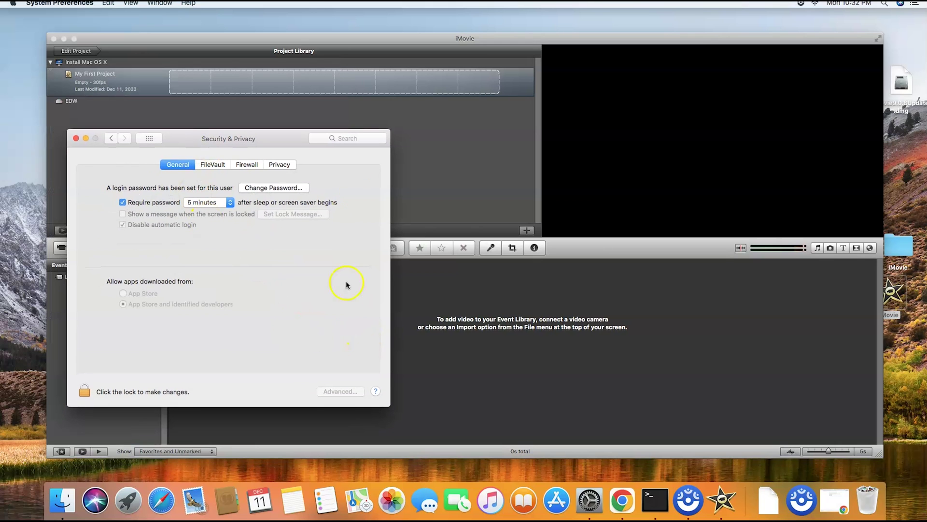
{"action": "left_click", "coordinate": [76, 139]}
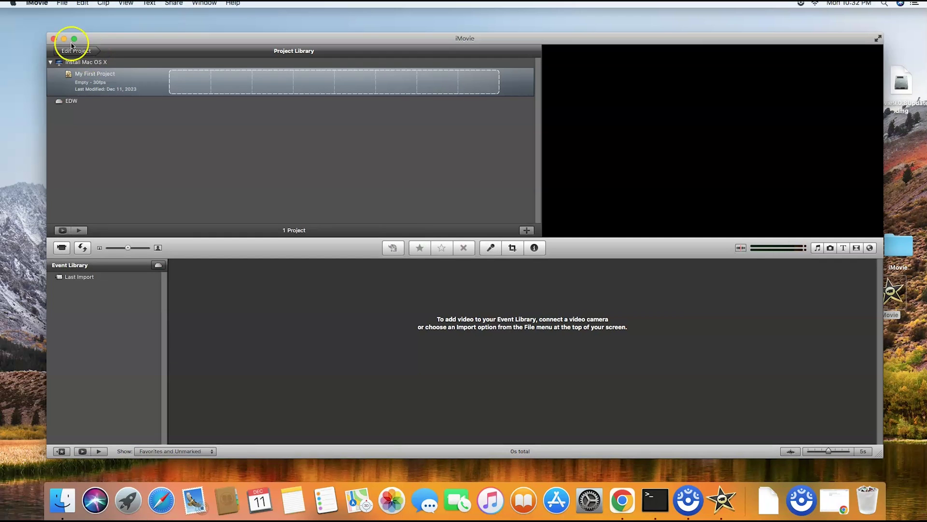
{"action": "left_click", "coordinate": [37, 4]}
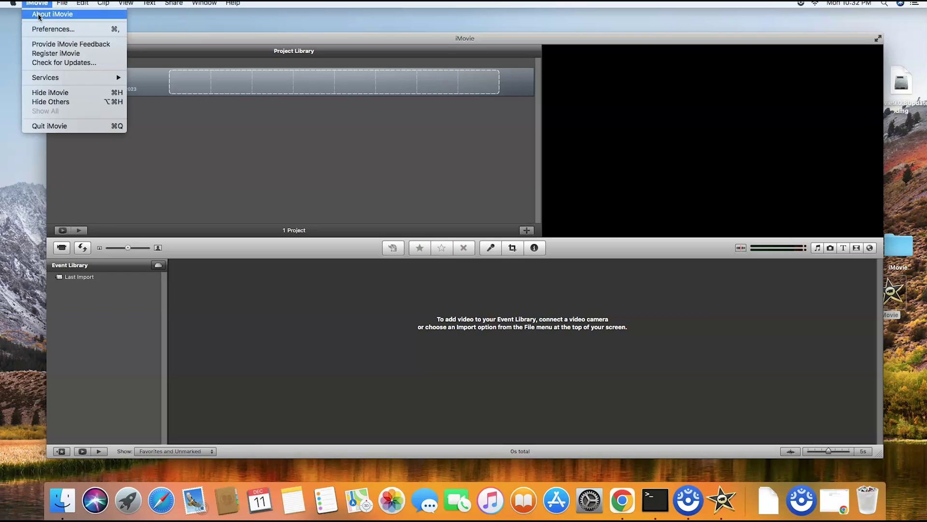
{"action": "left_click", "coordinate": [37, 15]}
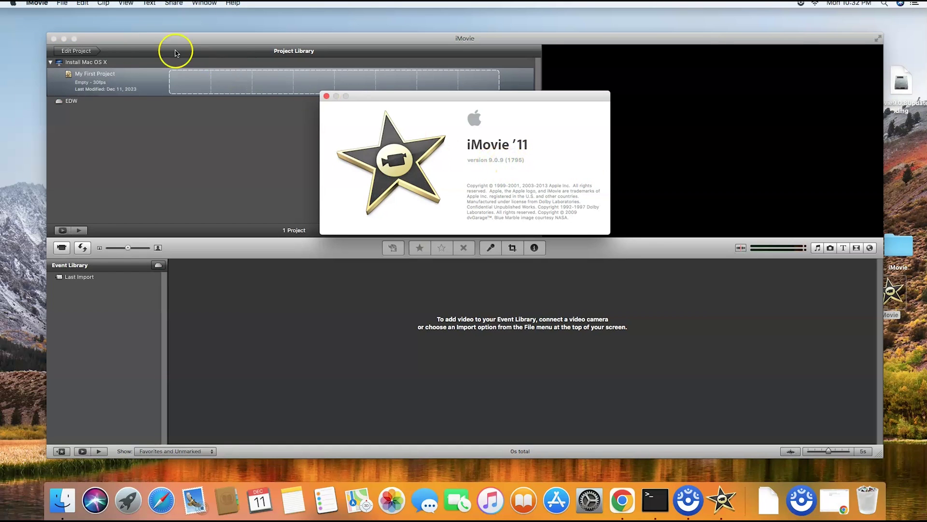
{"action": "left_click", "coordinate": [326, 96]}
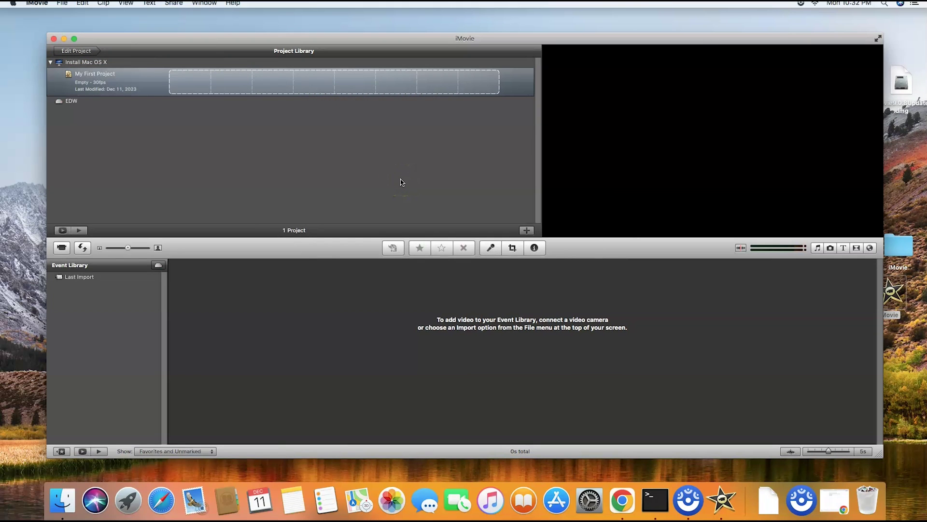